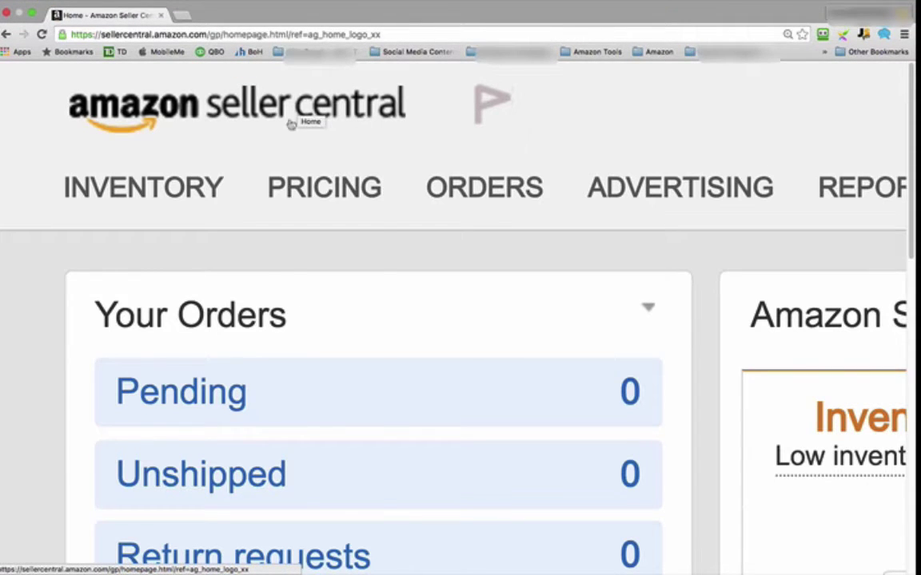
# Step: Open the Promotions page and start creating a Money Off promotion
pyautogui.moveTo(643, 178)
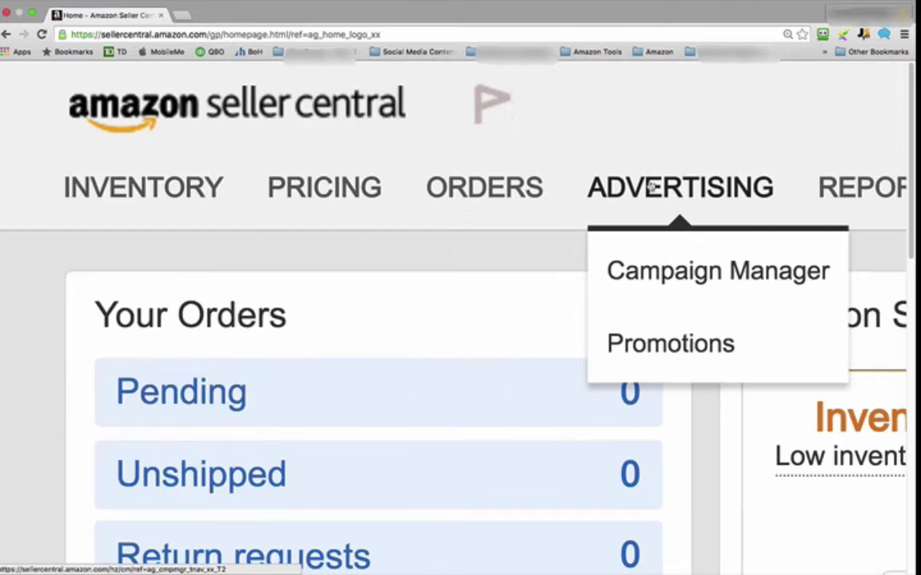
pyautogui.click(656, 353)
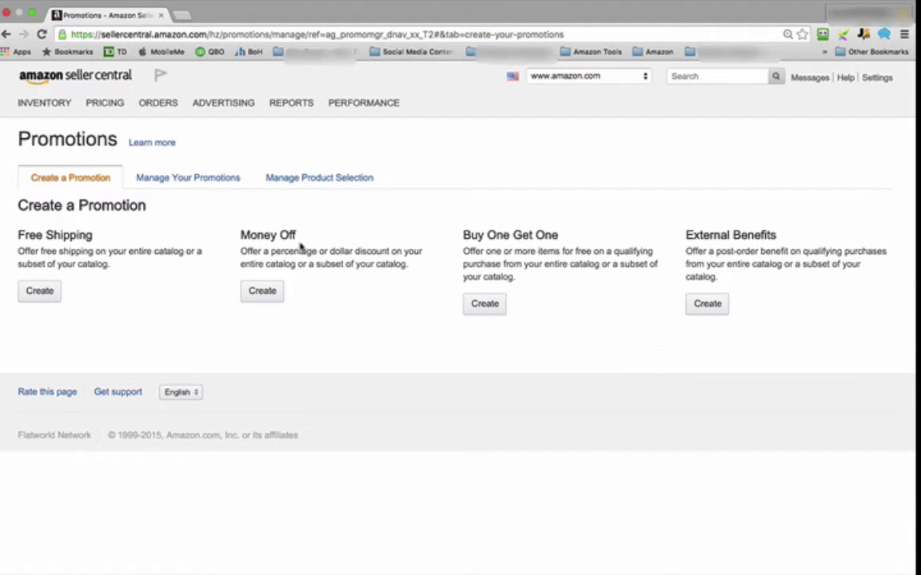
pyautogui.click(262, 292)
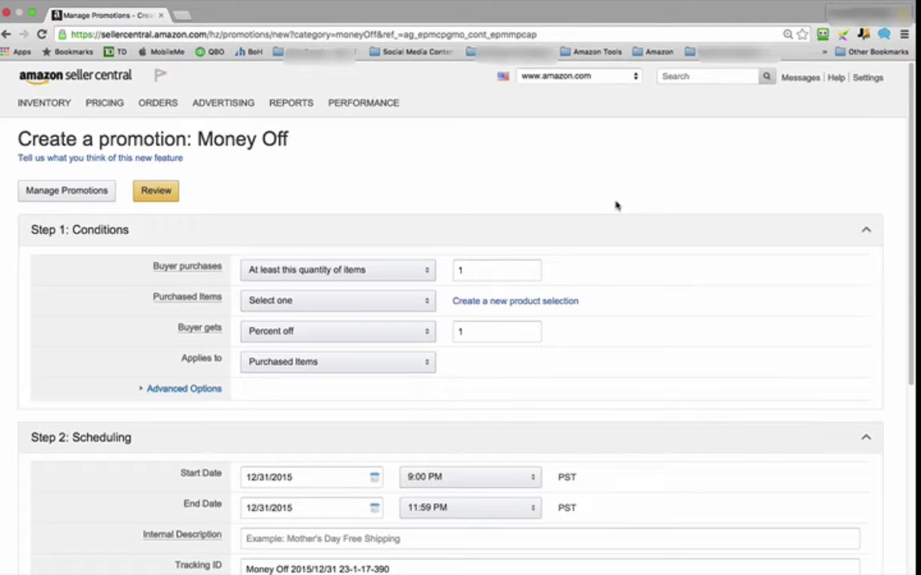
# Step: Set the promotion's purchased items to Entire catalog
pyautogui.scroll(-2, 673, 322)
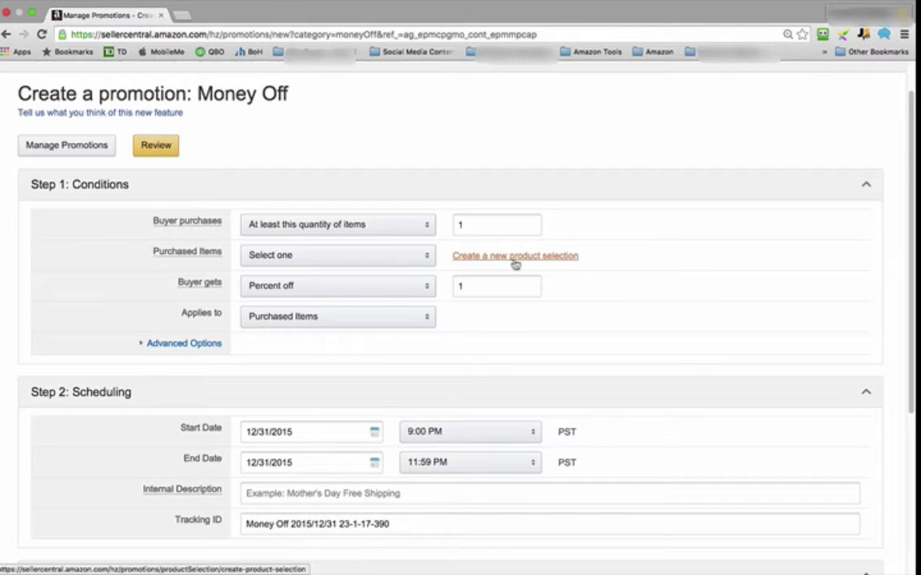
pyautogui.click(427, 259)
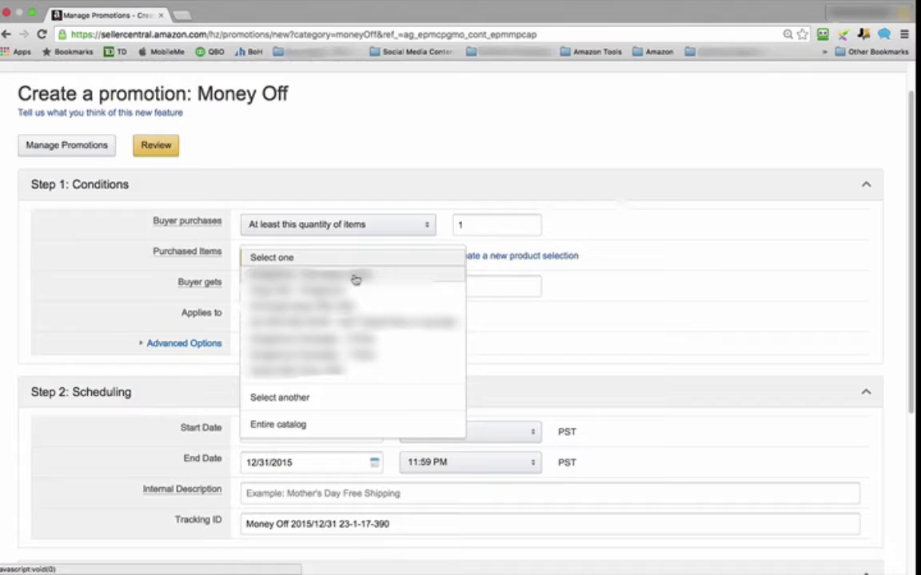
pyautogui.click(329, 429)
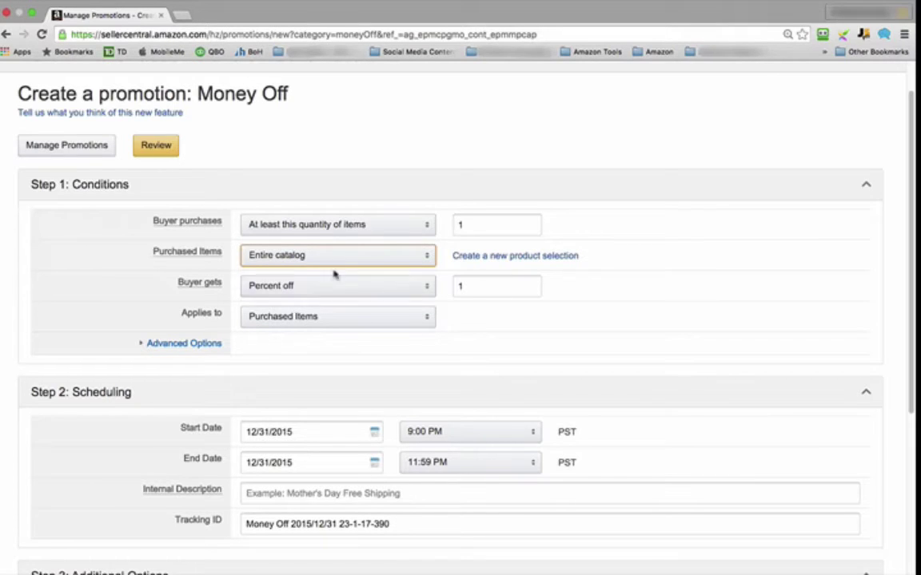
# Step: Set the buyer's benefit to Amount off (in $) with a value of 2.95
pyautogui.click(428, 291)
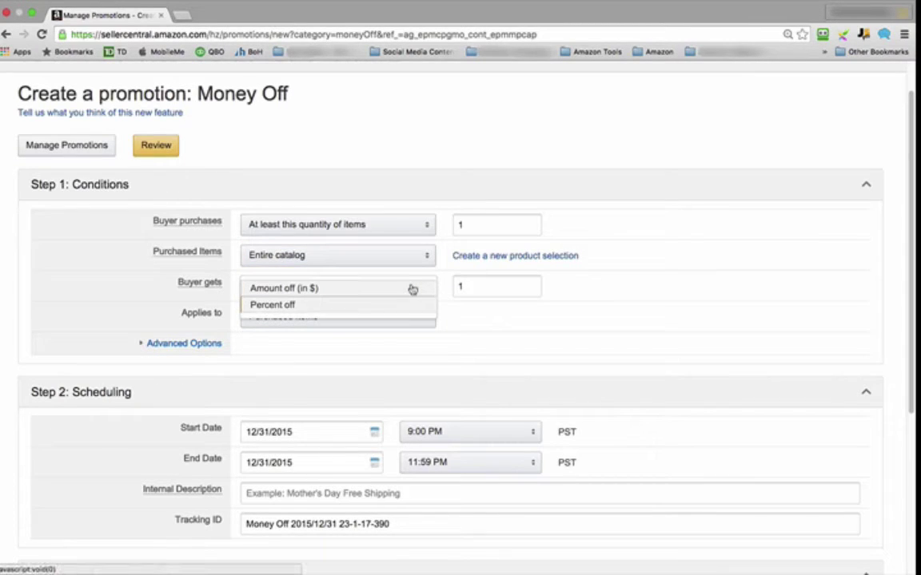
pyautogui.click(412, 289)
pyautogui.click(466, 286)
pyautogui.press('BackSpace')
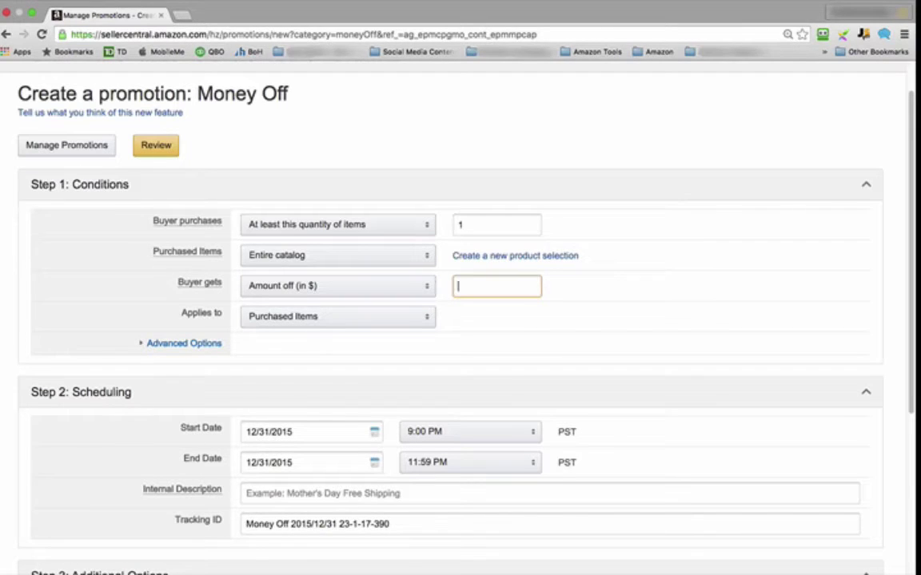
pyautogui.write('2.95')
# Step: Set the promotion's end date to 01/09/2016 and its internal description to "Test Individual Coupon Code"
pyautogui.scroll(-1, 203, 388)
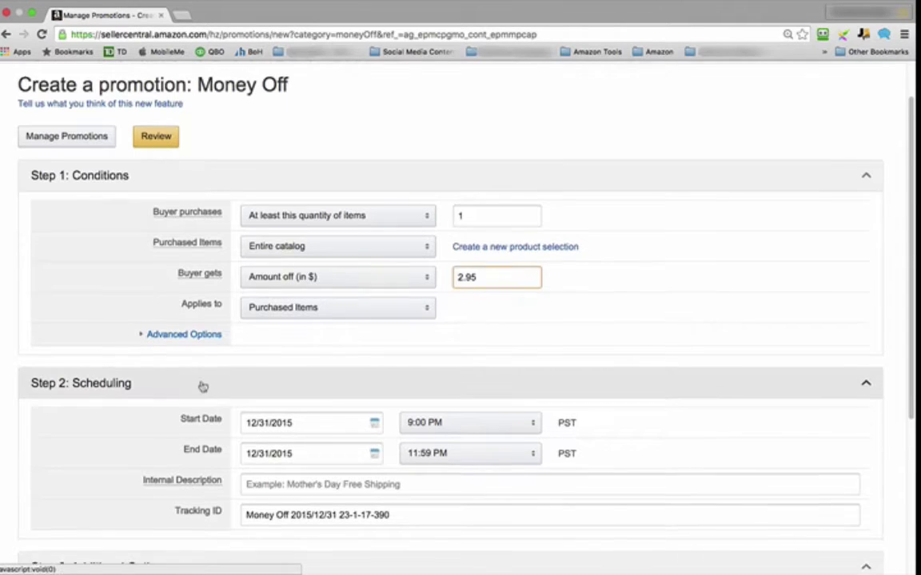
pyautogui.scroll(-3, 203, 386)
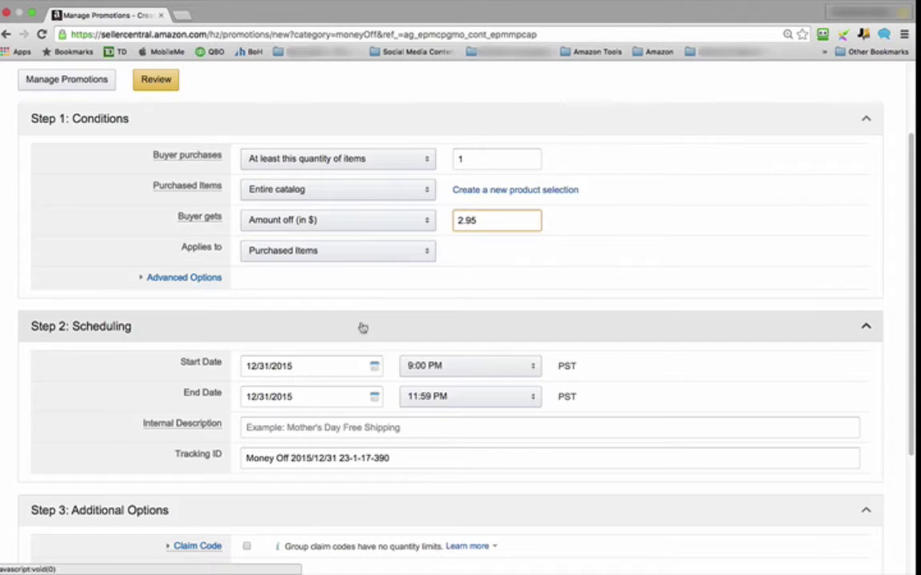
pyautogui.scroll(-3, 359, 327)
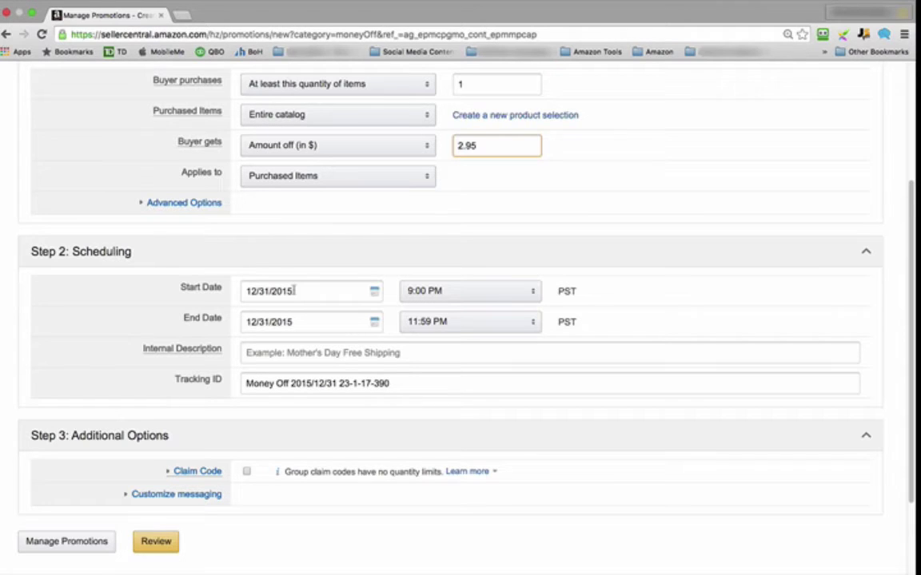
pyautogui.click(374, 322)
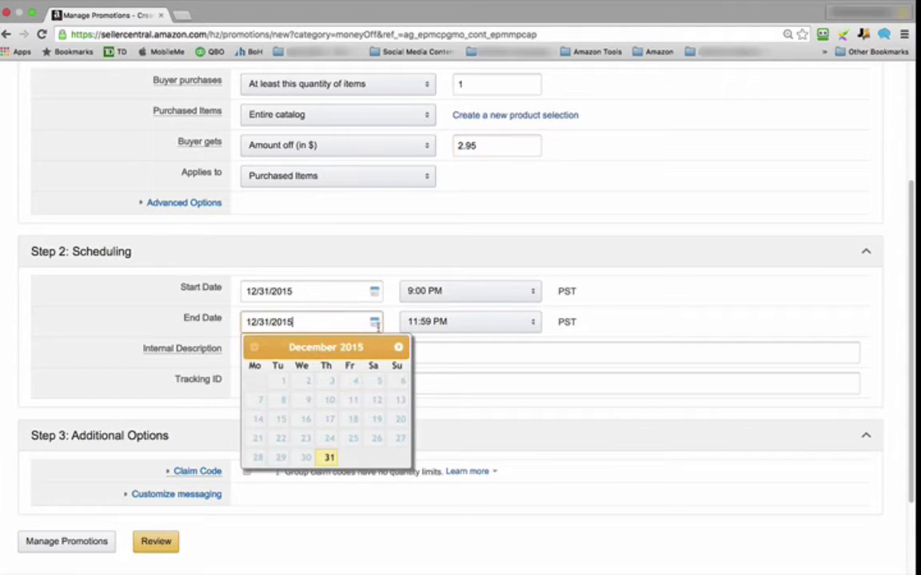
pyautogui.click(398, 347)
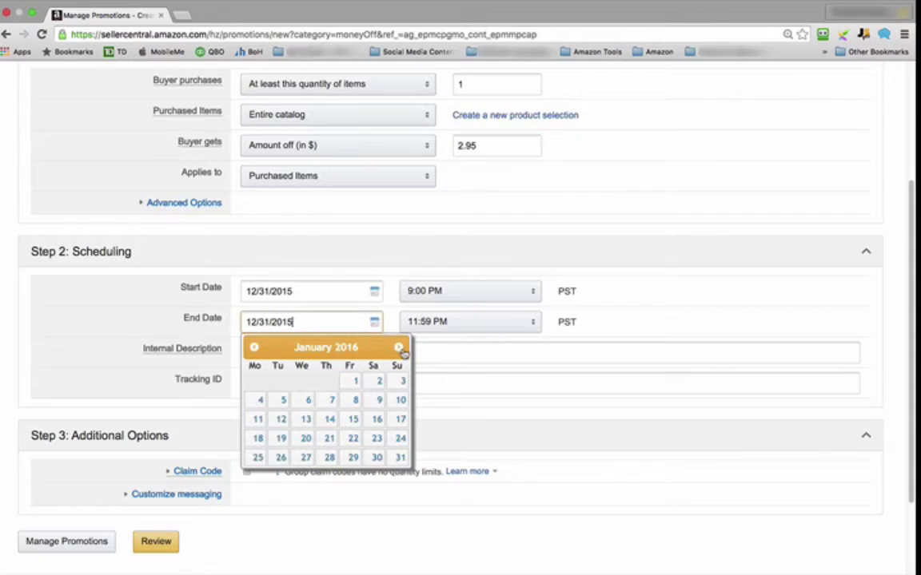
pyautogui.click(379, 401)
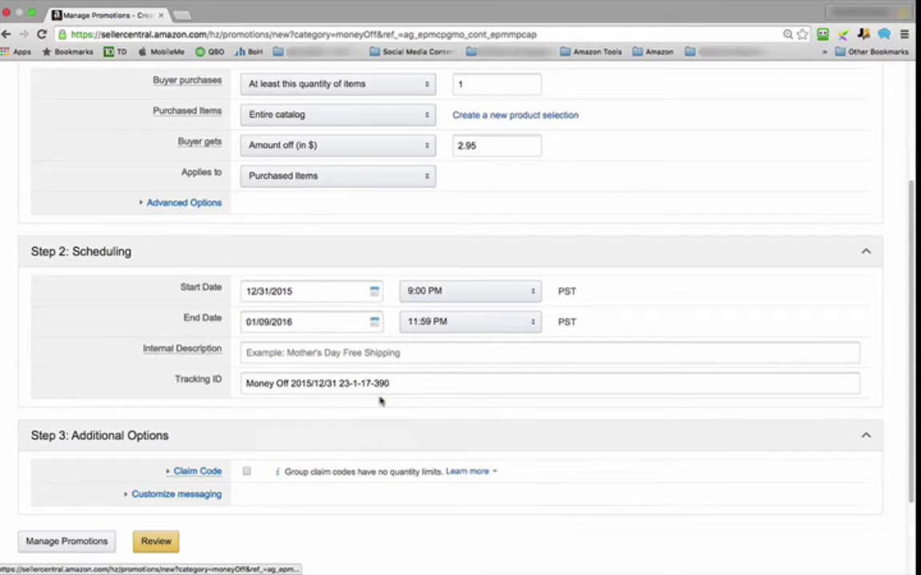
pyautogui.click(325, 351)
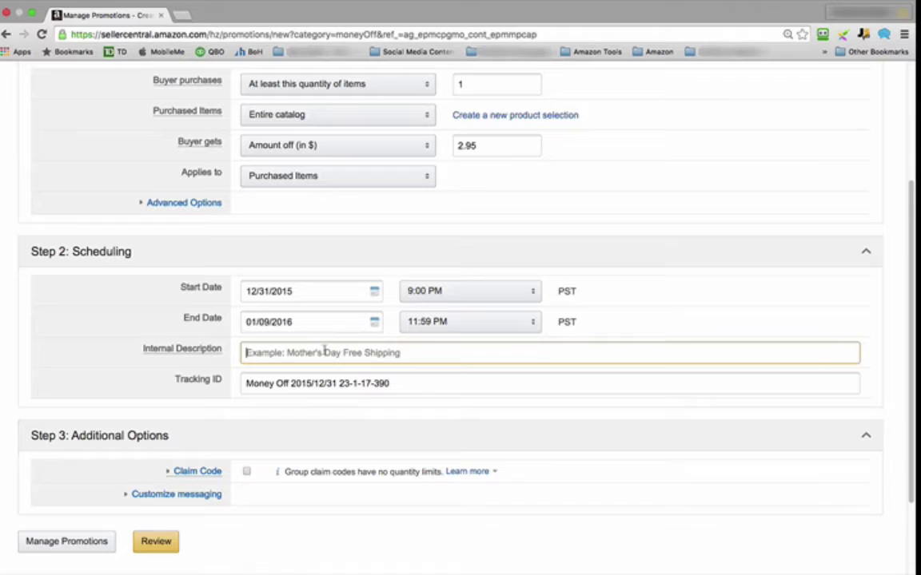
pyautogui.write('Test Individual Coupon Code')
# Step: Enable a claim code for the promotion and limit it to one redemption per customer, with Exclusive combinability
pyautogui.scroll(-3, 418, 269)
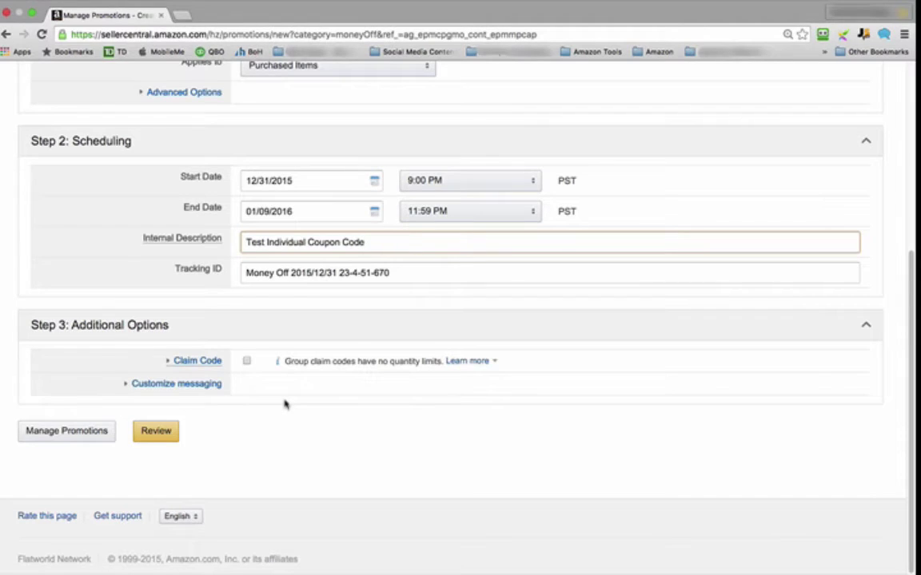
pyautogui.click(246, 362)
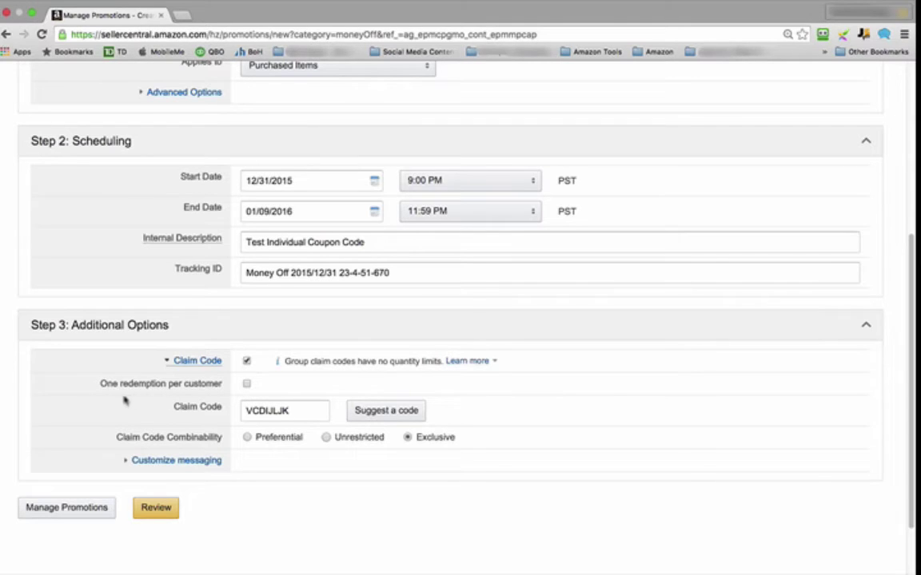
pyautogui.click(247, 386)
pyautogui.scroll(-2, 540, 425)
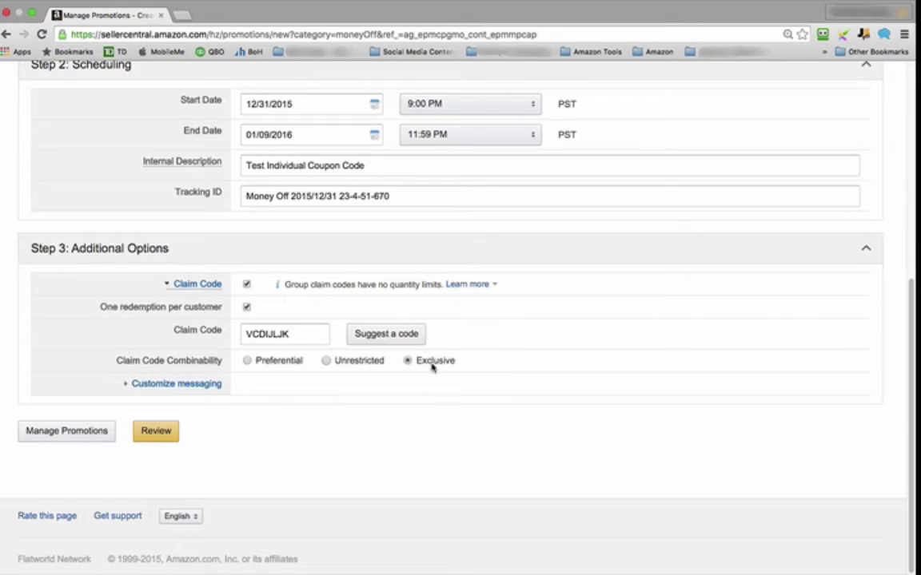
pyautogui.click(326, 362)
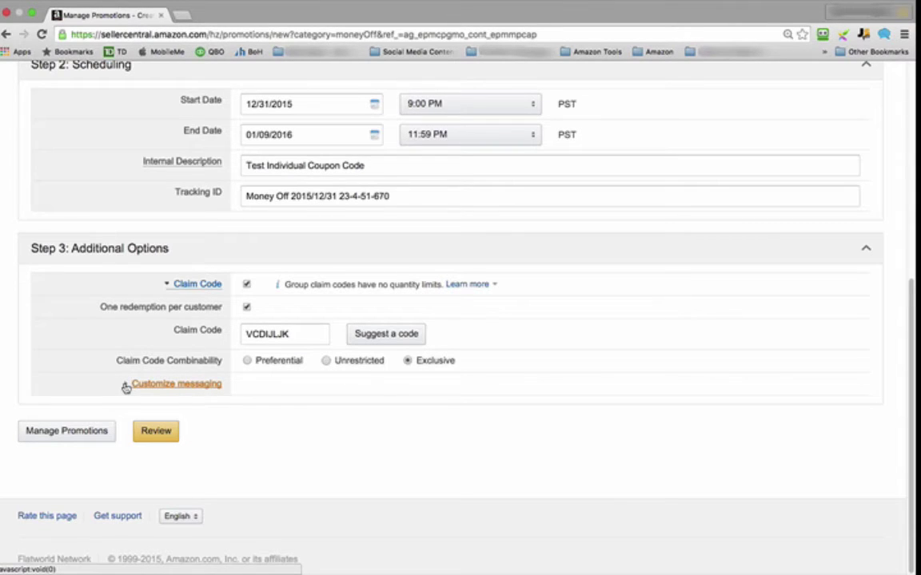
# Step: Expand the custom messaging options and turn off the detail page display text
pyautogui.click(127, 386)
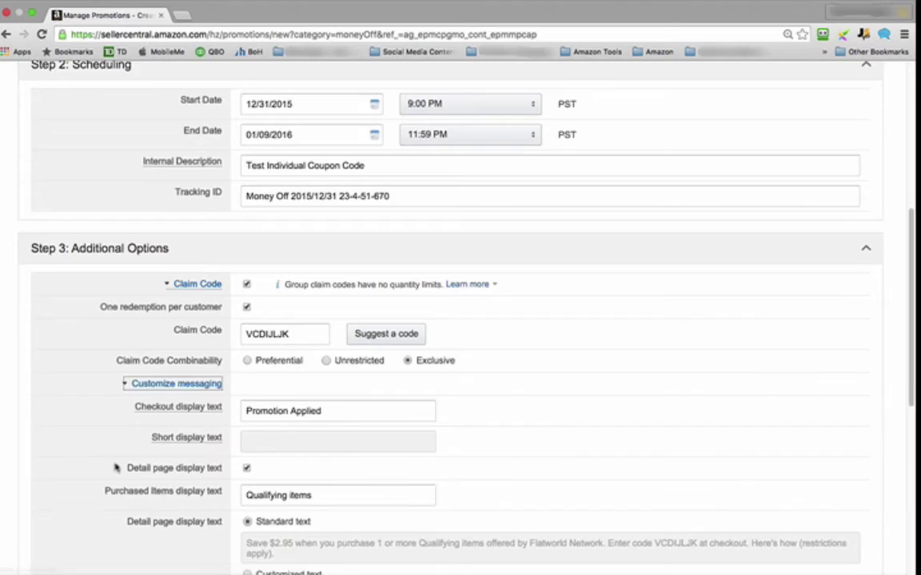
pyautogui.scroll(-3, 116, 468)
pyautogui.scroll(-1, 113, 448)
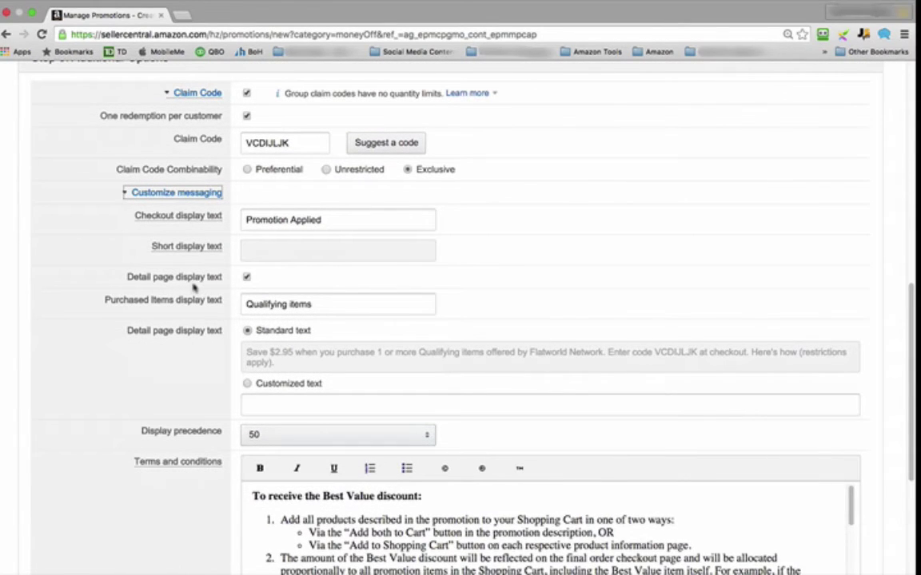
pyautogui.click(247, 277)
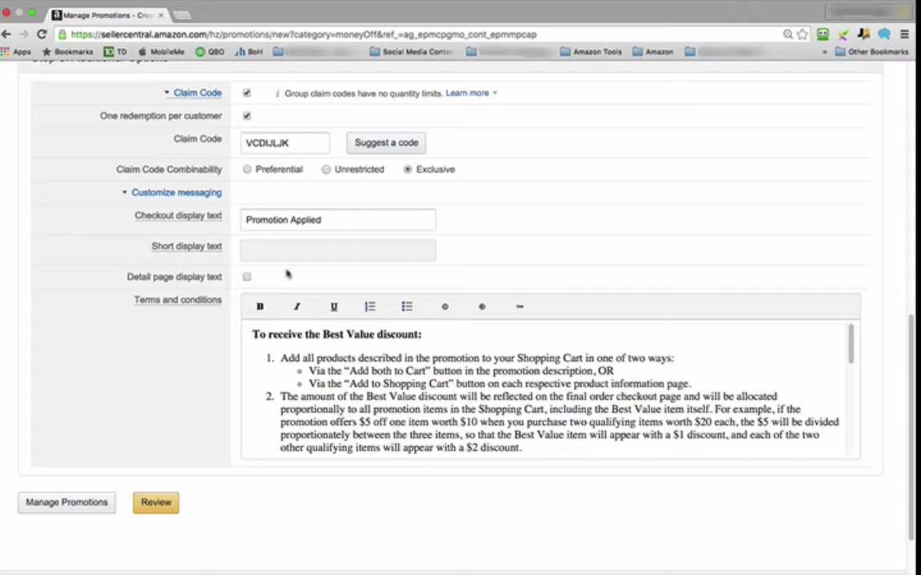
pyautogui.scroll(-1, 528, 203)
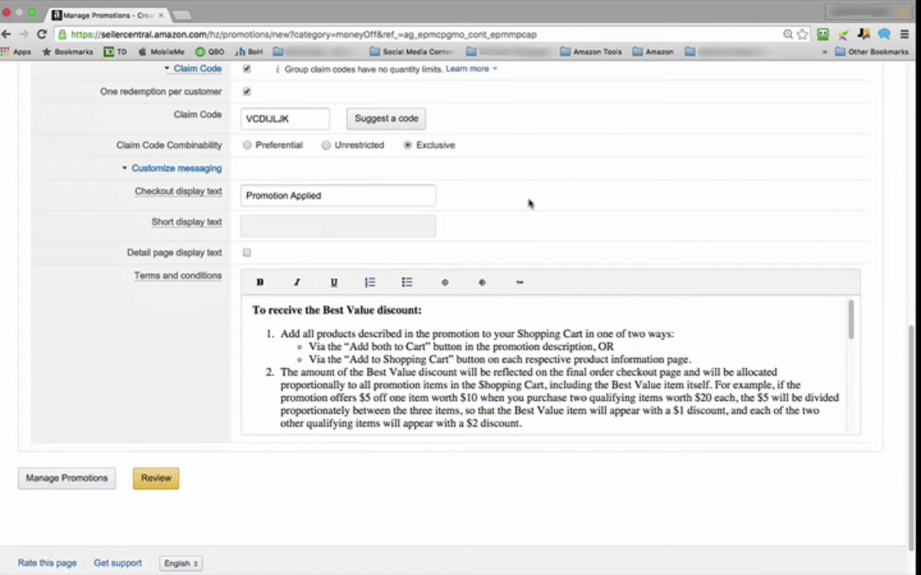
pyautogui.click(247, 253)
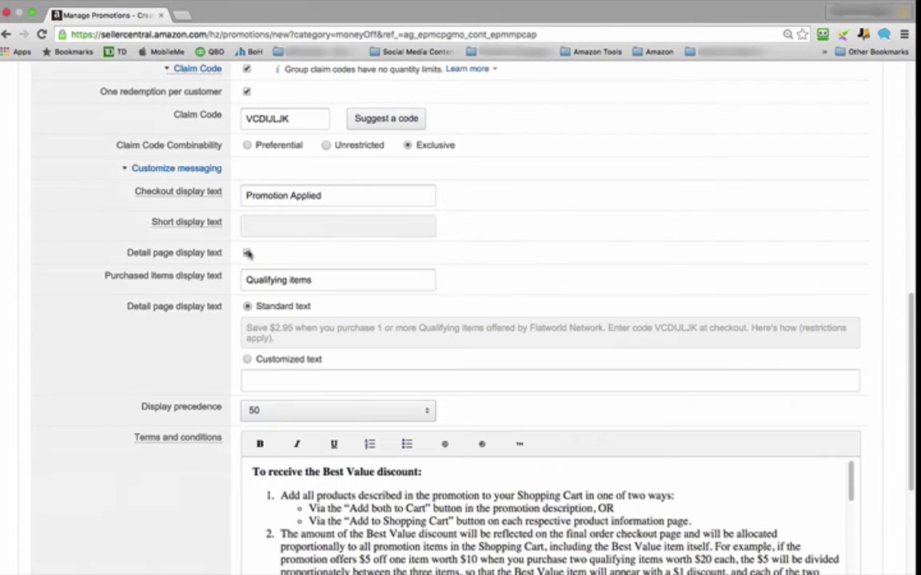
pyautogui.click(247, 252)
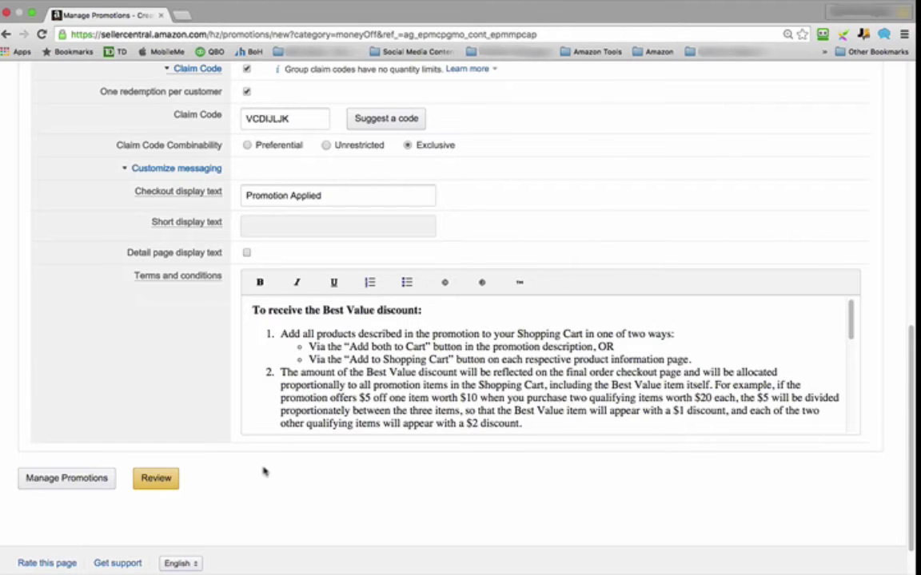
# Step: Check the completed promotion form, open its review, look through the conditions, scheduling and additional options, and submit the promotion
pyautogui.scroll(15, 272, 447)
pyautogui.scroll(-10, 289, 436)
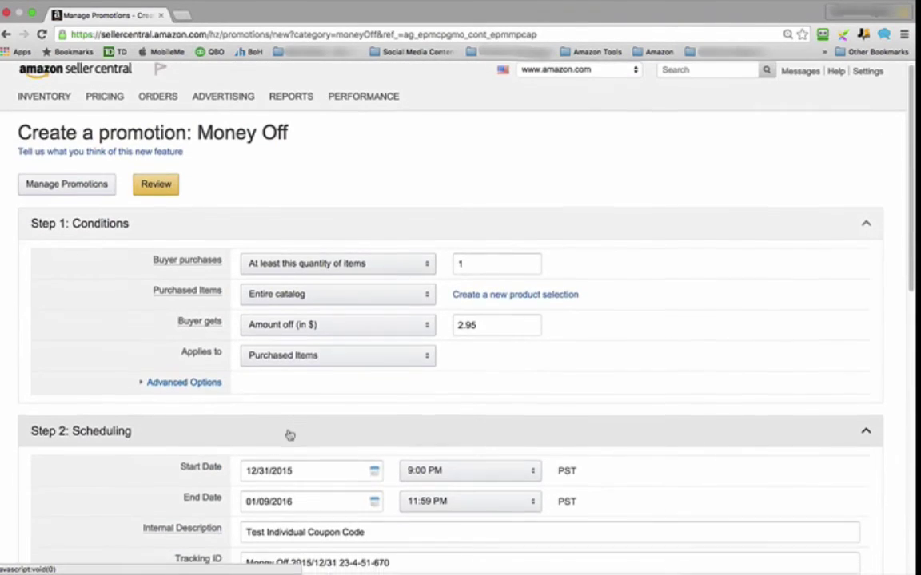
pyautogui.scroll(-10, 291, 435)
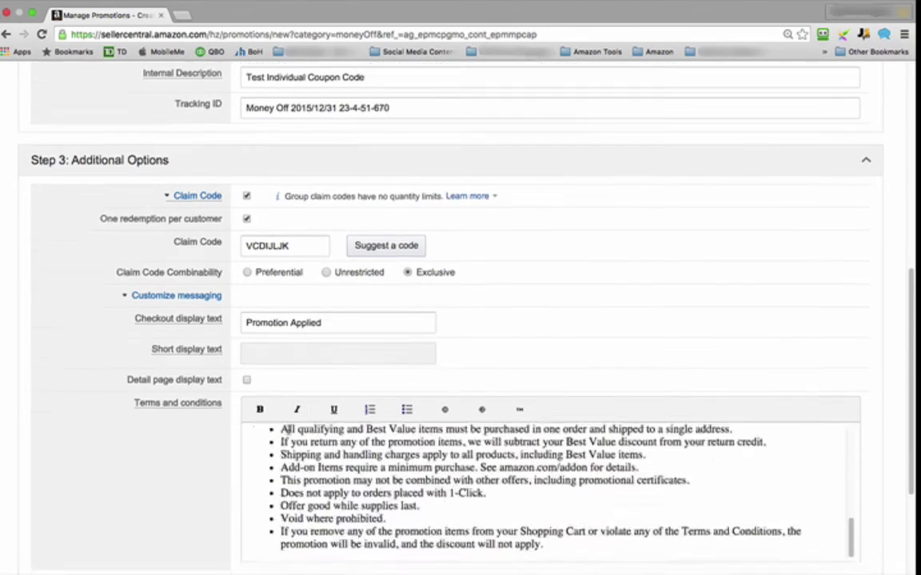
pyautogui.click(156, 430)
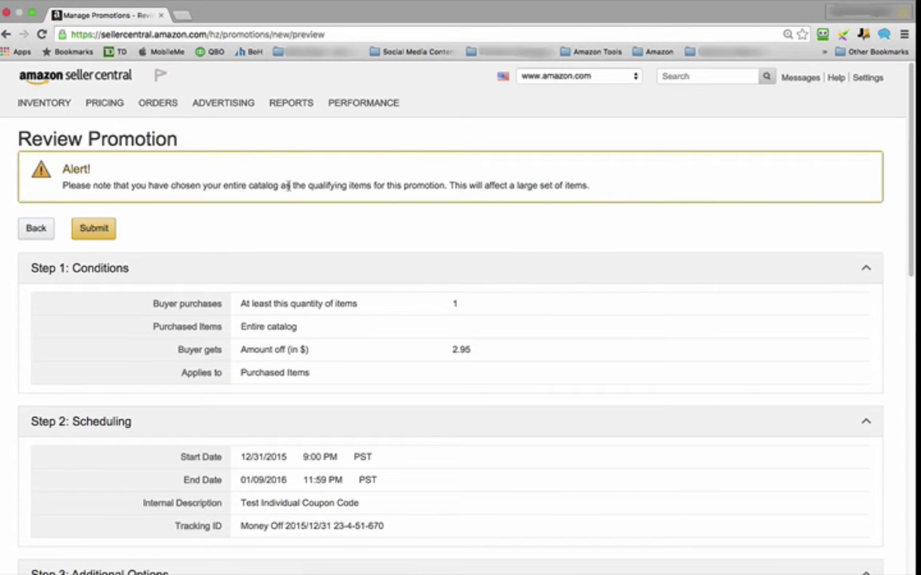
pyautogui.scroll(-2, 390, 428)
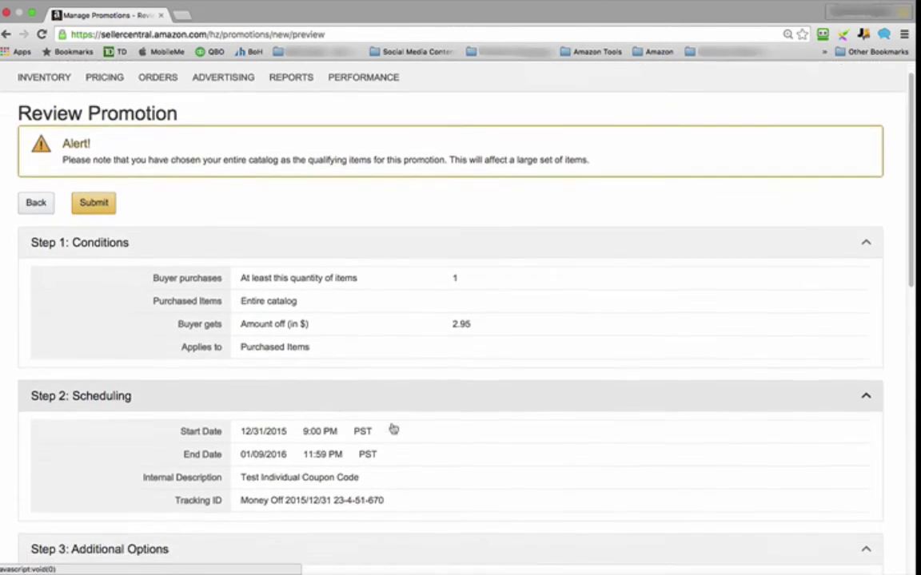
pyautogui.scroll(-8, 392, 429)
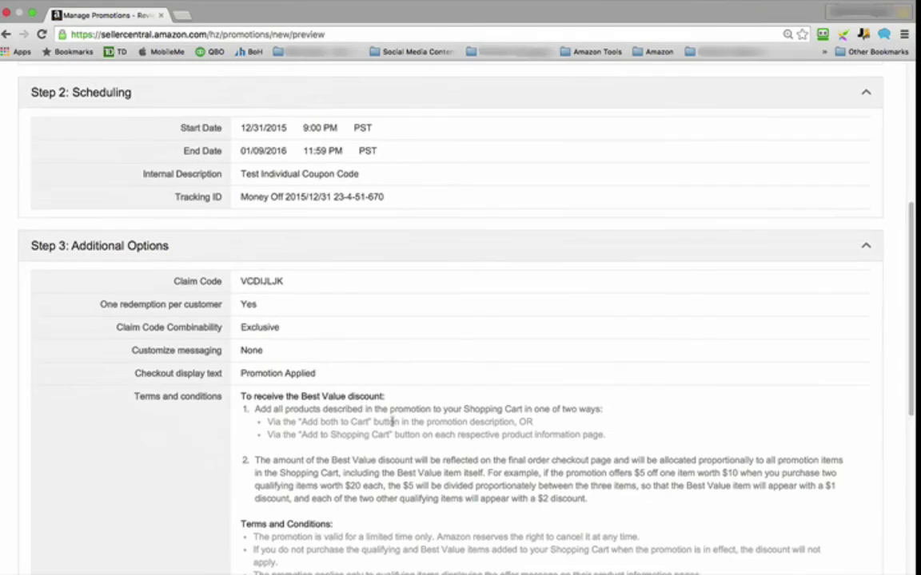
pyautogui.scroll(-8, 392, 423)
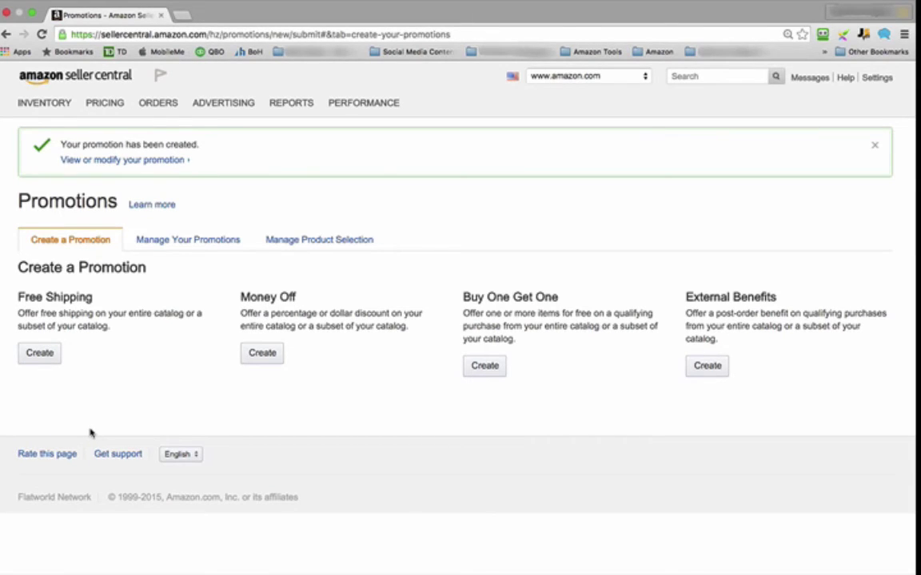
# Step: Create a claim code group named "Group One" with a quantity of 1000 for the new promotion and download its codes
pyautogui.click(122, 161)
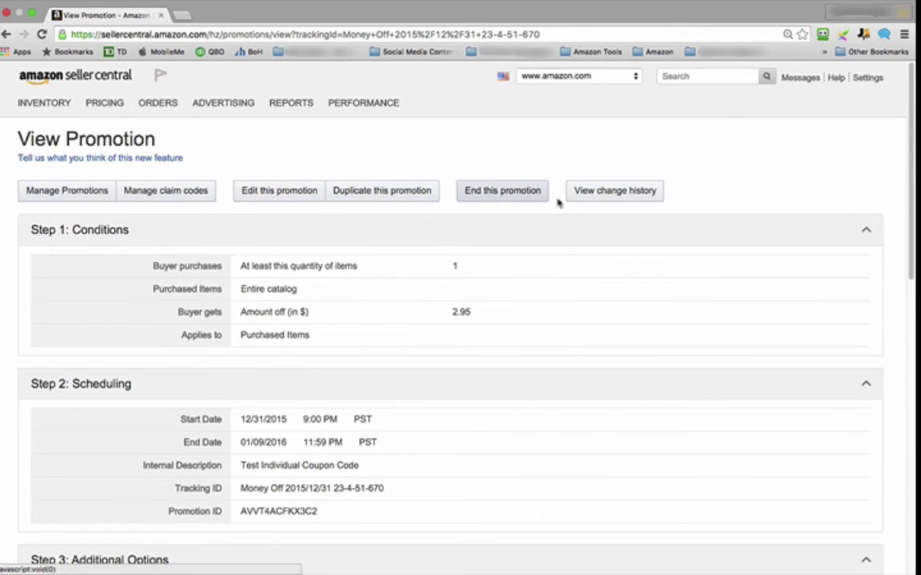
pyautogui.click(182, 189)
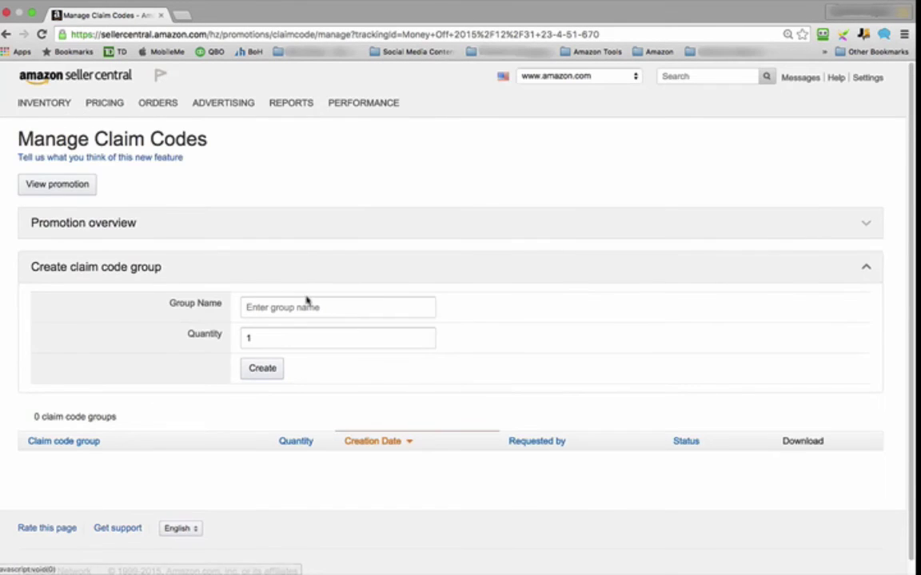
pyautogui.click(304, 307)
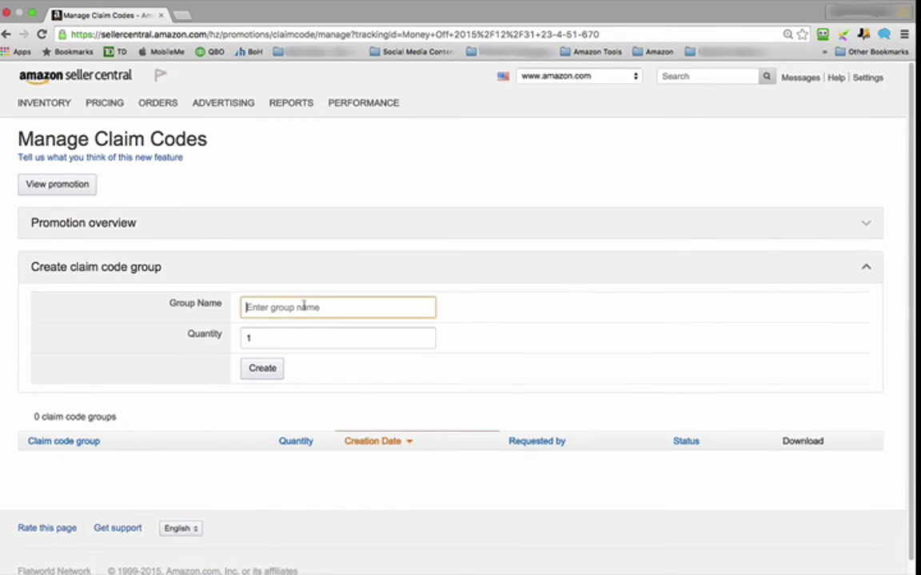
pyautogui.write('Group')
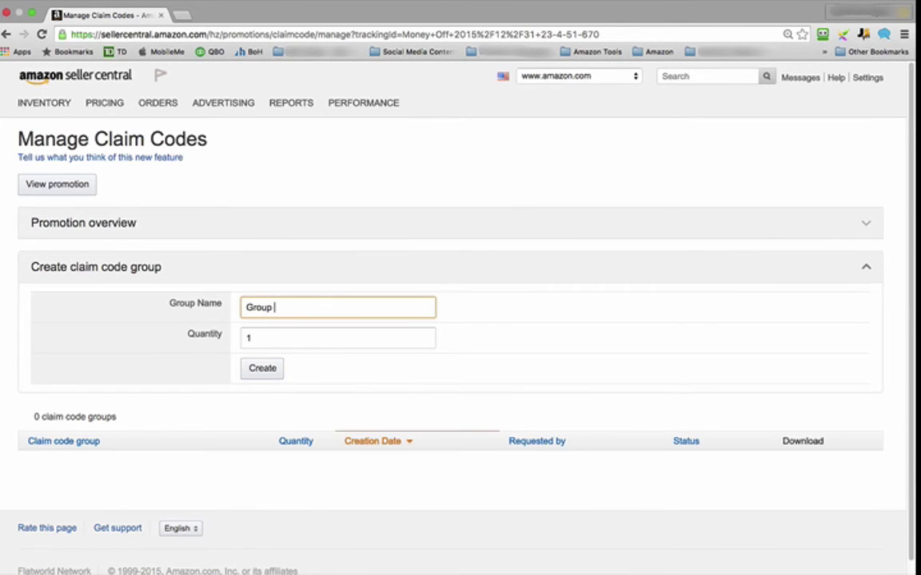
pyautogui.write(' One')
pyautogui.click(285, 339)
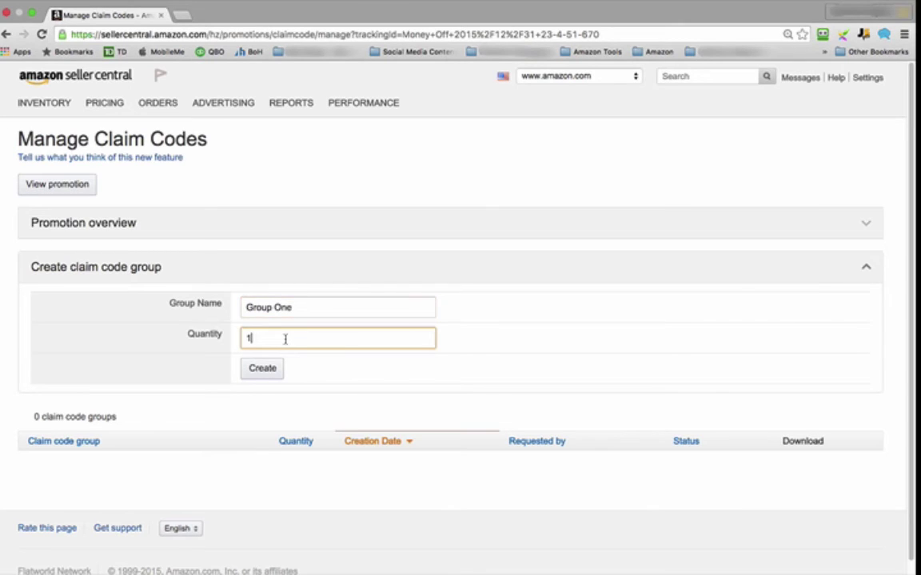
pyautogui.write('000')
pyautogui.click(264, 370)
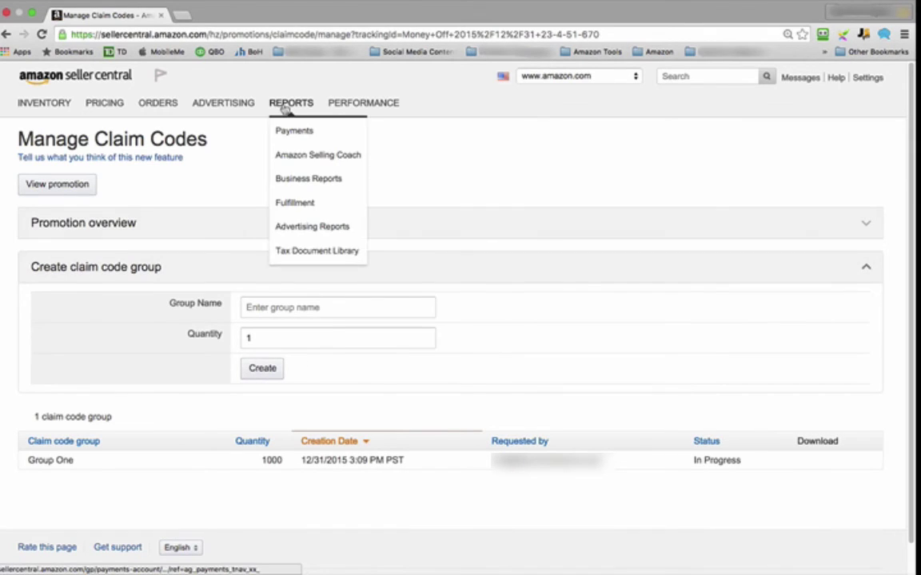
pyautogui.click(42, 34)
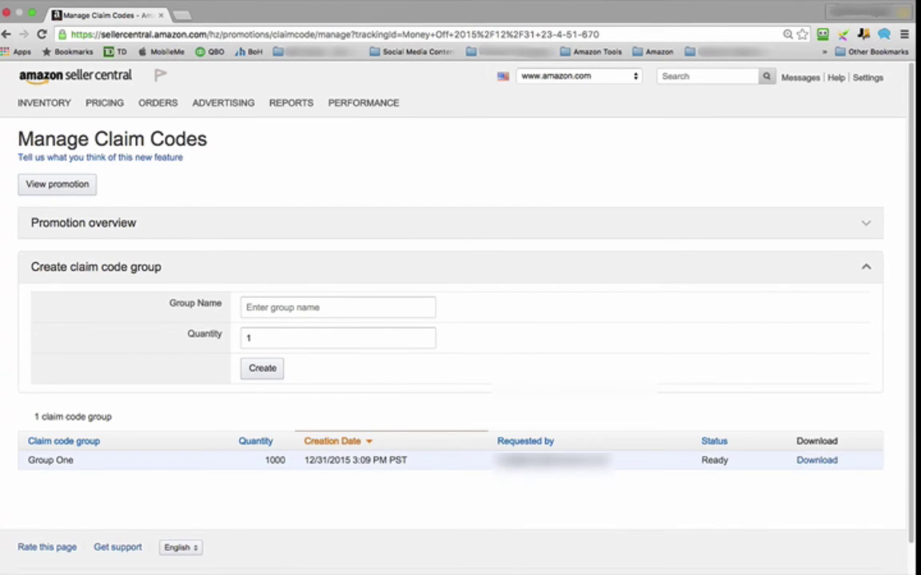
pyautogui.click(819, 463)
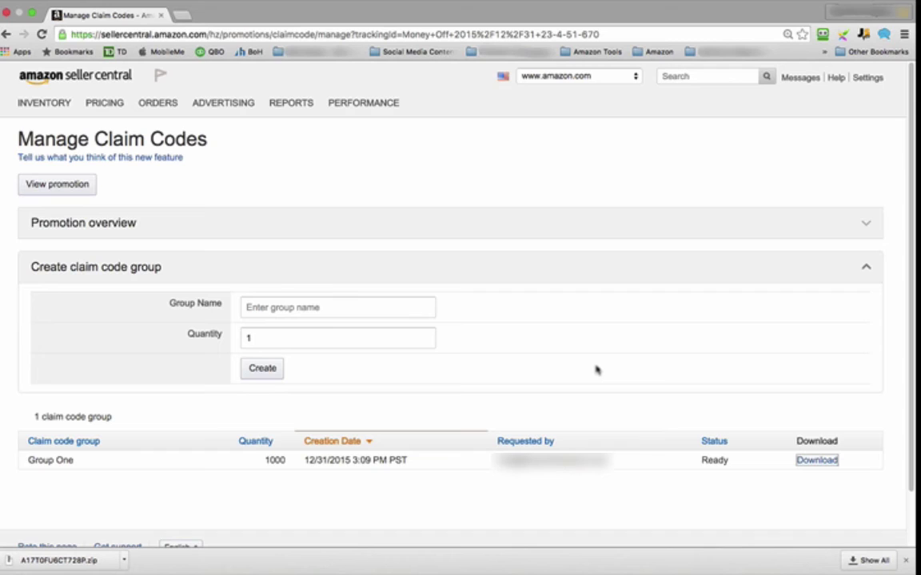
# Step: Create a second claim code group named "Group Two" with a quantity of 150 and download its codes
pyautogui.click(267, 309)
pyautogui.write('Gr')
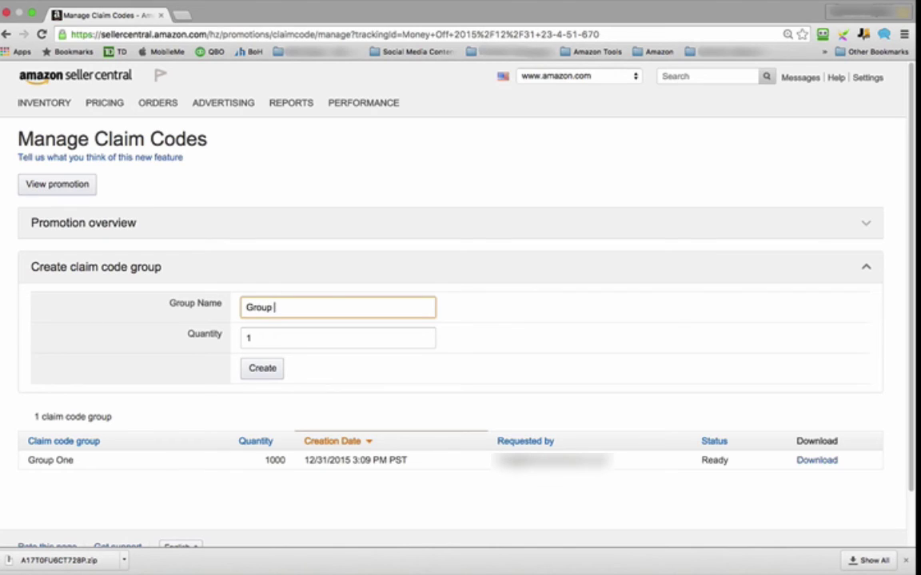
pyautogui.write('oup Two')
pyautogui.click(248, 336)
pyautogui.write('15')
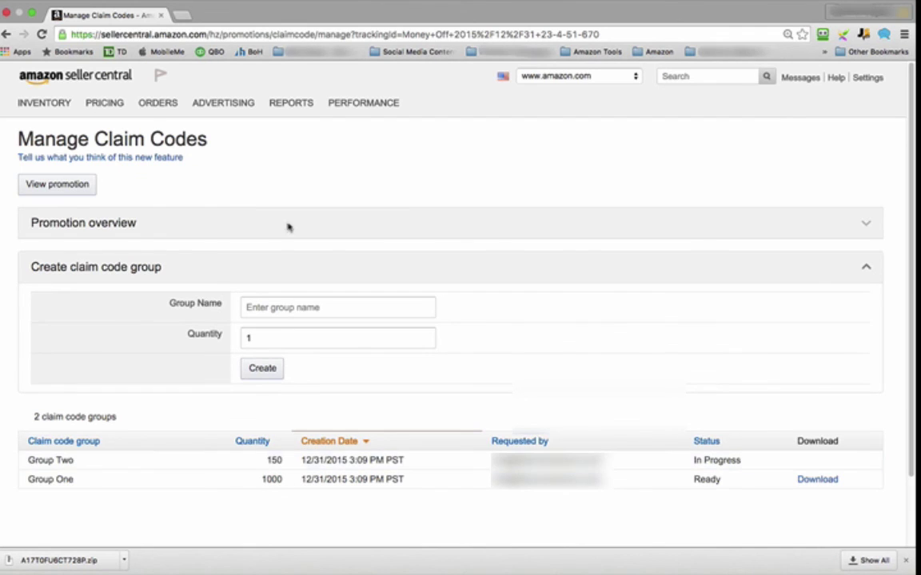
pyautogui.click(41, 34)
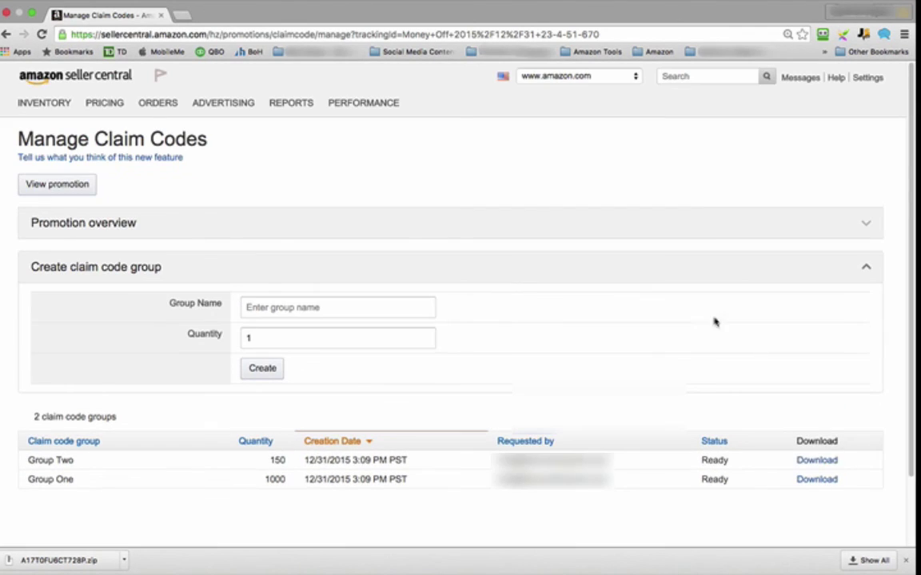
pyautogui.click(816, 461)
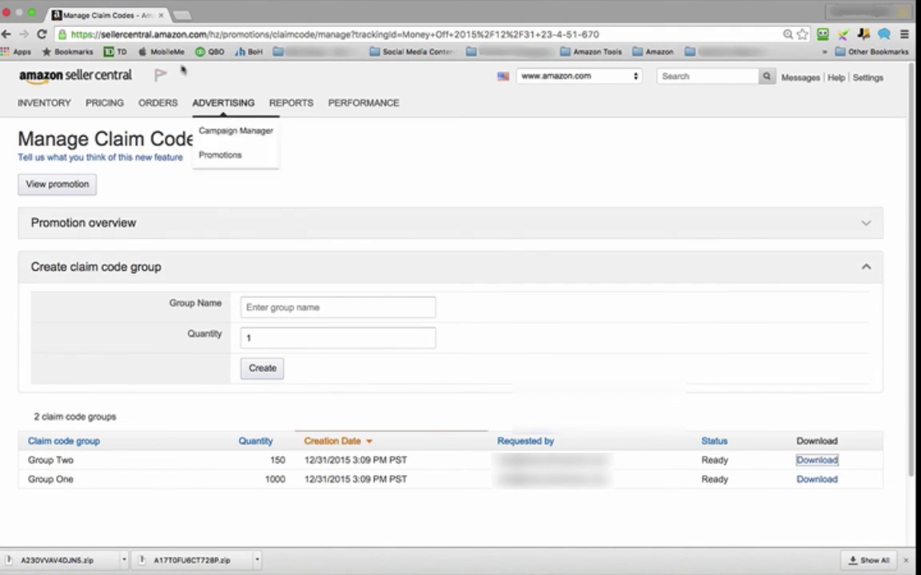
# Step: Return to the promotion's details and look through its conditions, scheduling and additional options
pyautogui.moveTo(142, 117)
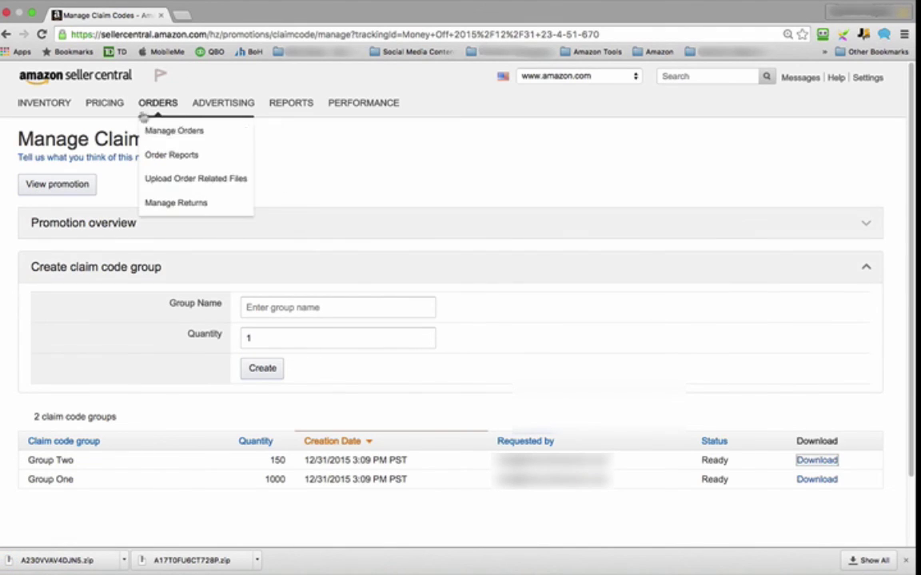
pyautogui.click(60, 189)
pyautogui.scroll(-5, 403, 303)
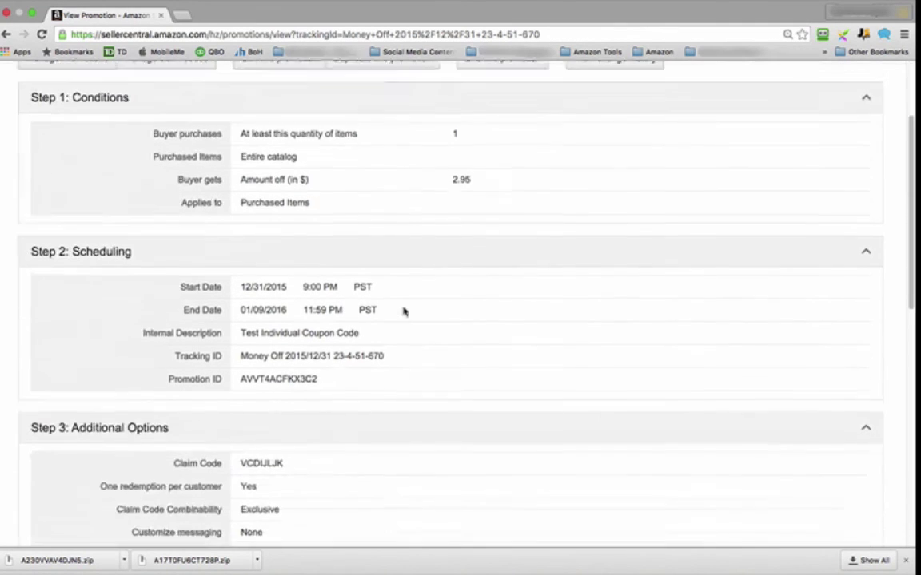
pyautogui.scroll(5, 404, 311)
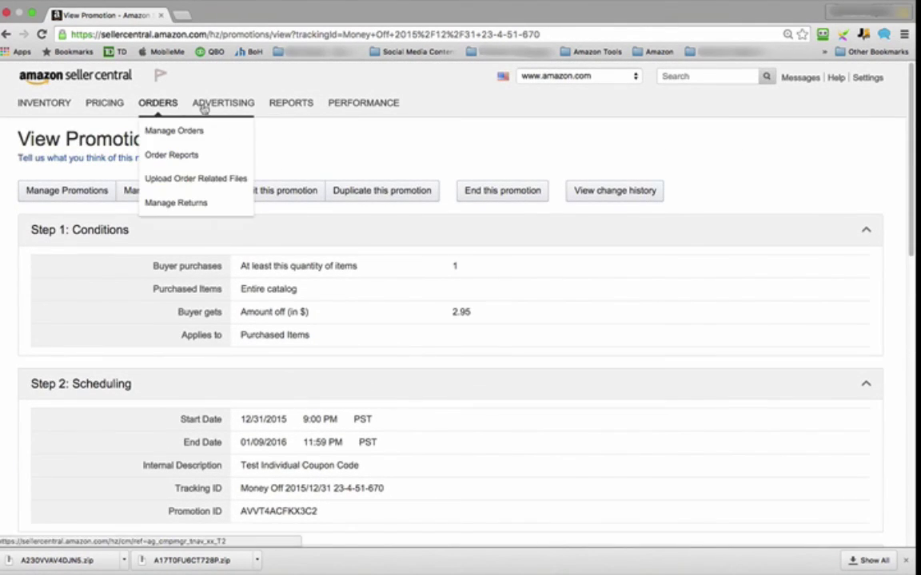
# Step: Open the list of existing promotions and search it for those with the status Pending
pyautogui.moveTo(222, 104)
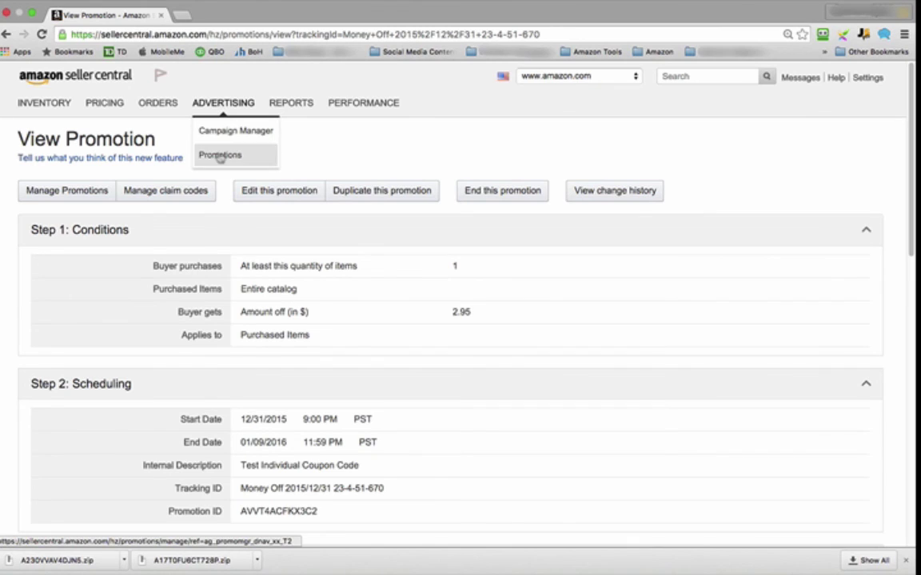
pyautogui.click(219, 156)
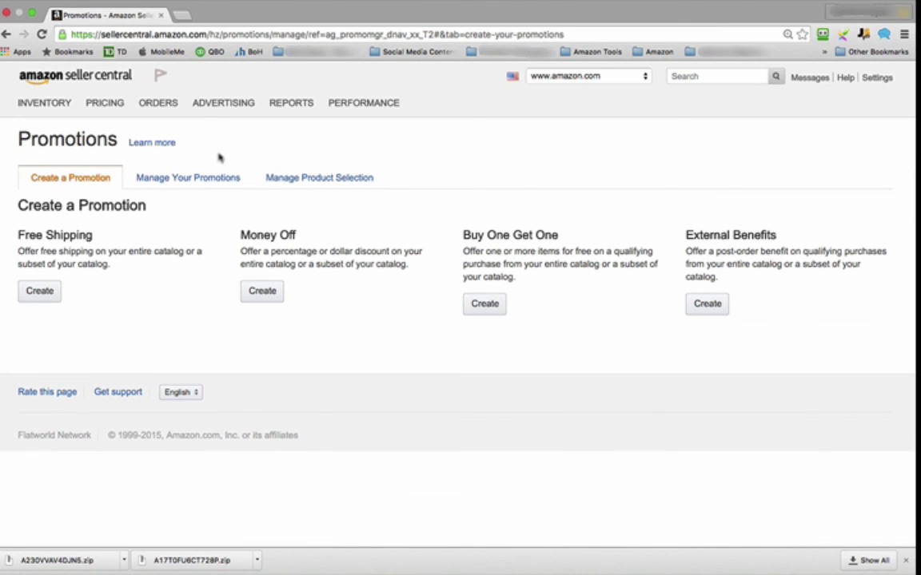
pyautogui.click(196, 179)
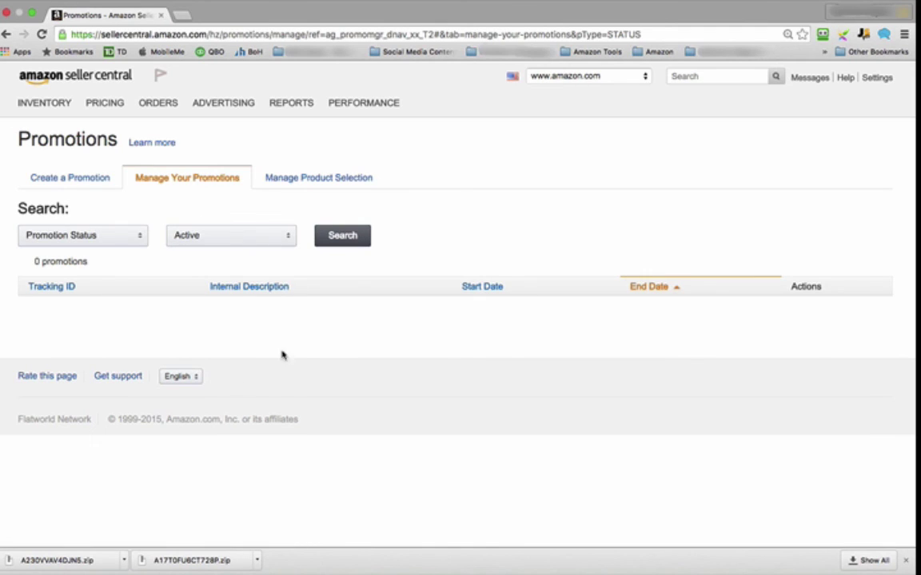
pyautogui.click(285, 238)
pyautogui.click(277, 253)
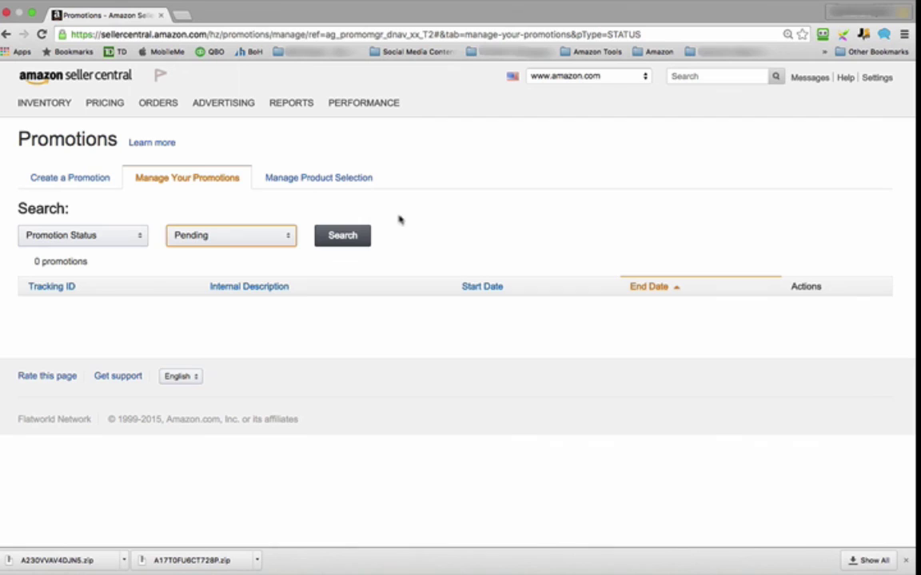
pyautogui.click(364, 237)
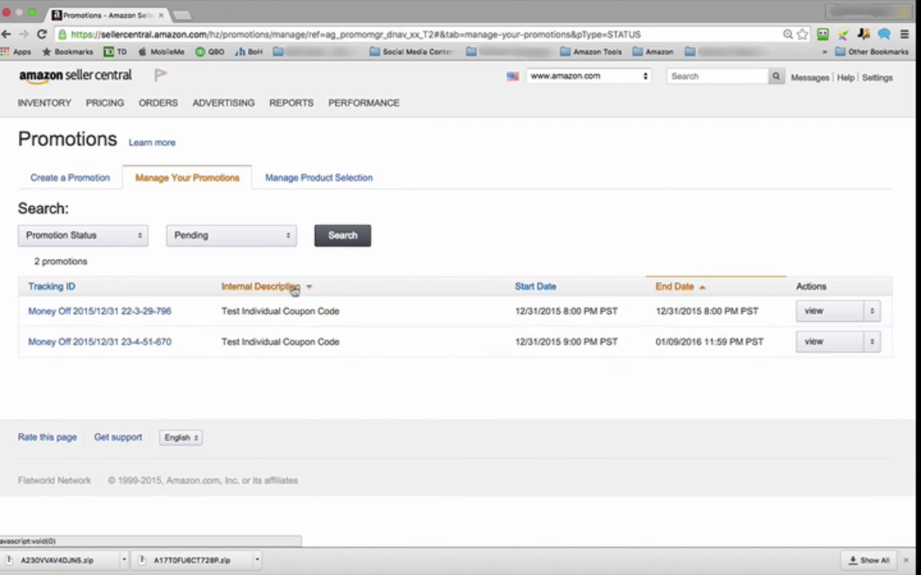